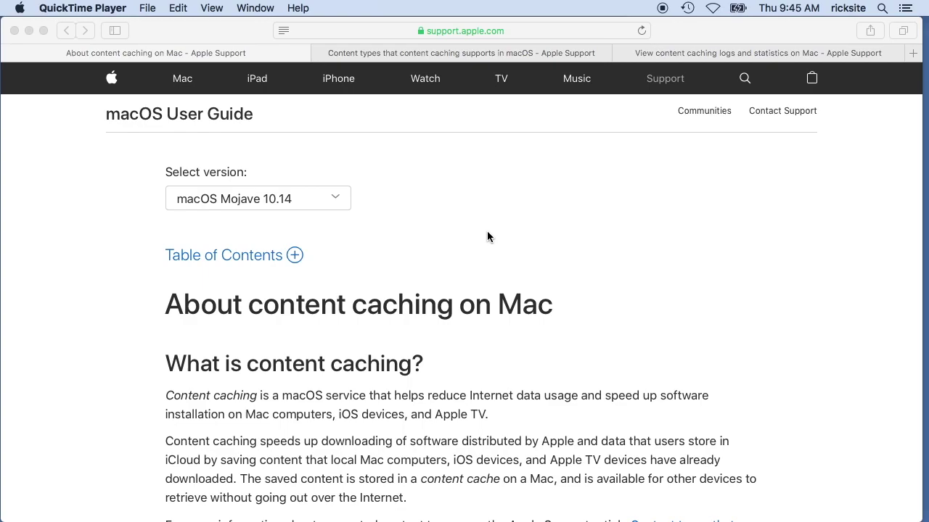
Scroll the About content caching on Mac article down to the single-subnet content cache diagram.
{"action": "scroll", "coordinate": [487, 232], "scroll_direction": "down", "scroll_amount": 3}
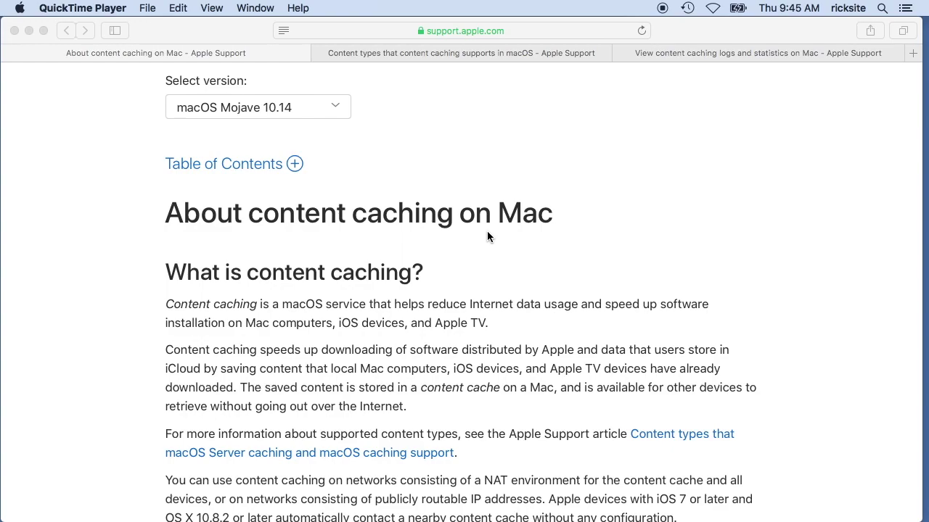
{"action": "scroll", "coordinate": [487, 230], "scroll_direction": "up", "scroll_amount": 1}
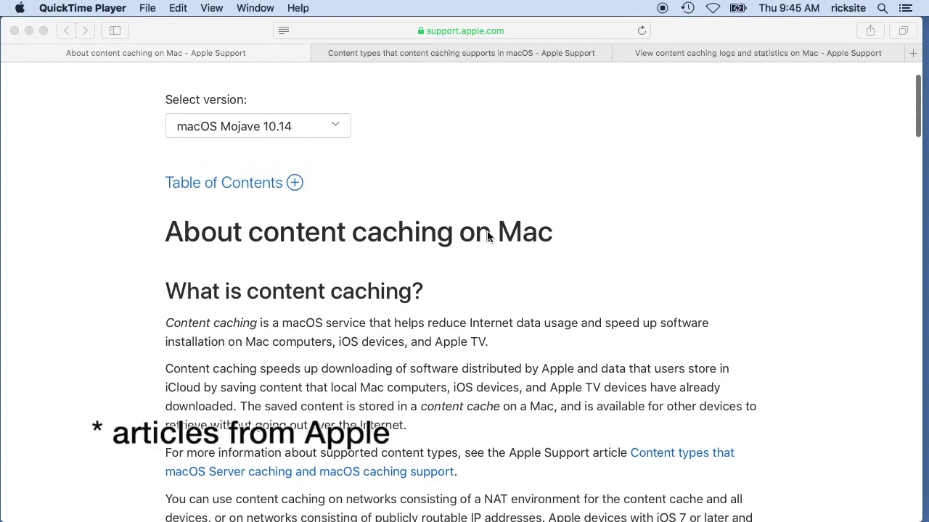
{"action": "left_click", "coordinate": [487, 175]}
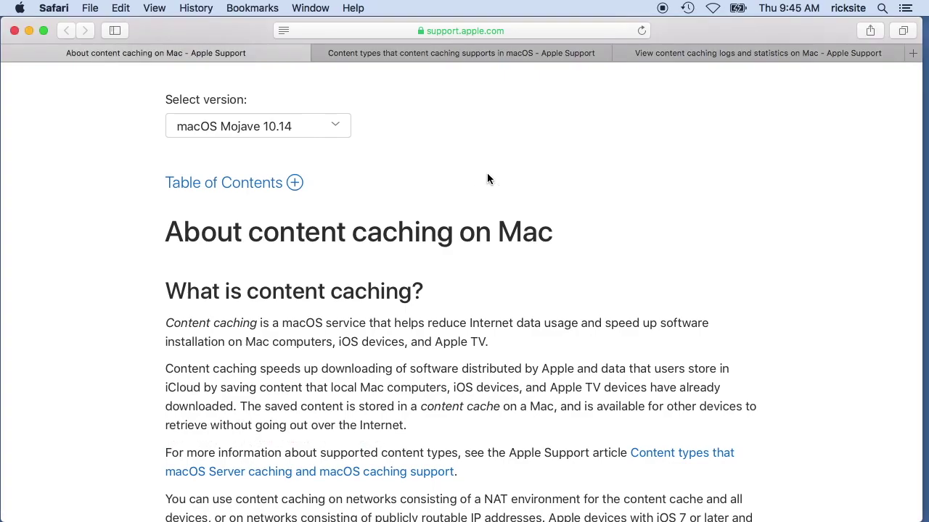
{"action": "scroll", "coordinate": [419, 271], "scroll_direction": "down", "scroll_amount": 1}
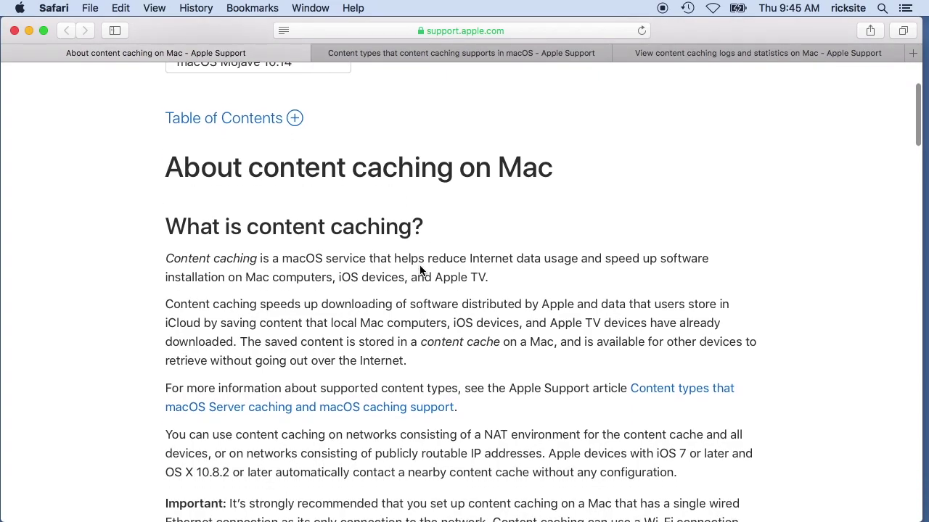
{"action": "scroll", "coordinate": [419, 271], "scroll_direction": "down", "scroll_amount": 5}
{"action": "scroll", "coordinate": [420, 271], "scroll_direction": "up", "scroll_amount": 1}
{"action": "scroll", "coordinate": [420, 271], "scroll_direction": "down", "scroll_amount": 3}
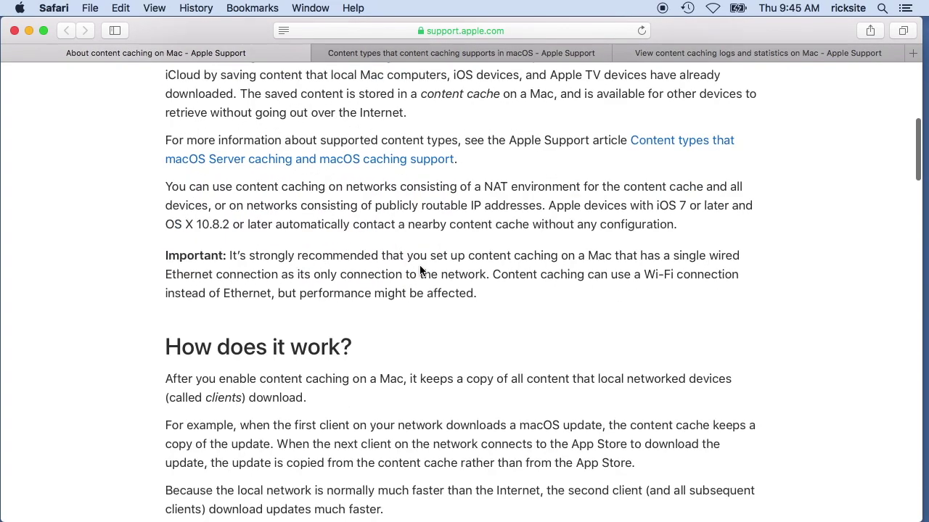
{"action": "scroll", "coordinate": [420, 271], "scroll_direction": "down", "scroll_amount": 5}
{"action": "scroll", "coordinate": [419, 271], "scroll_direction": "down", "scroll_amount": 1}
{"action": "scroll", "coordinate": [420, 270], "scroll_direction": "down", "scroll_amount": 3}
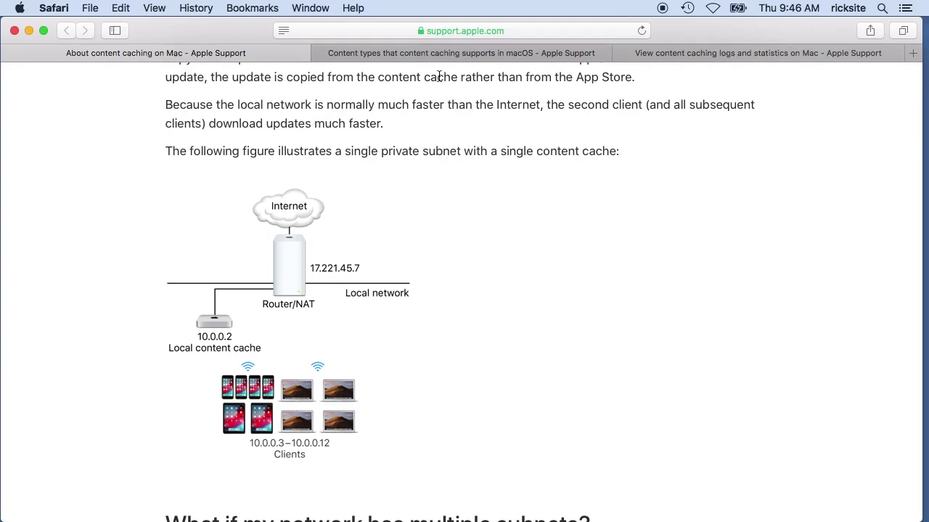
Read the supported content types article, highlighting 'Internet Recovery images'.
{"action": "left_click", "coordinate": [441, 54]}
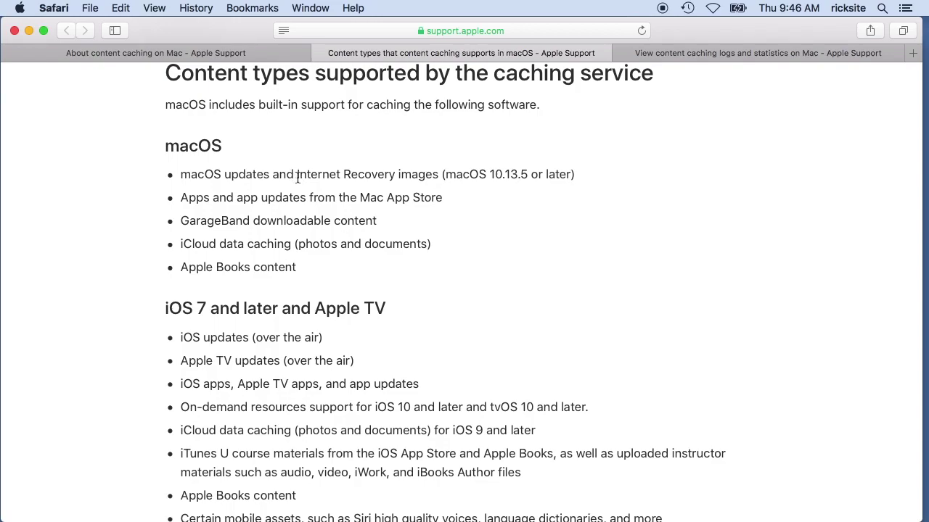
{"action": "left_click_drag", "start_coordinate": [297, 177], "coordinate": [437, 174]}
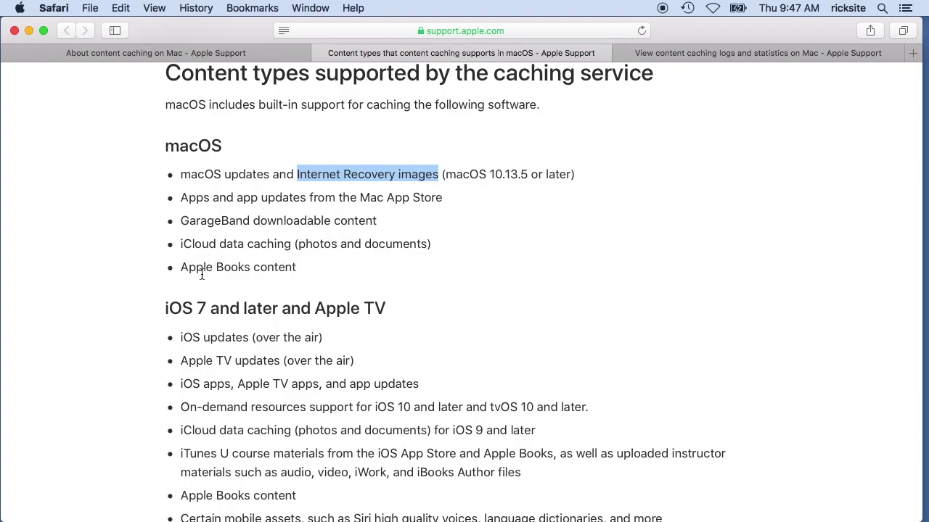
{"action": "scroll", "coordinate": [336, 288], "scroll_direction": "down", "scroll_amount": 2}
{"action": "scroll", "coordinate": [336, 288], "scroll_direction": "down", "scroll_amount": 1}
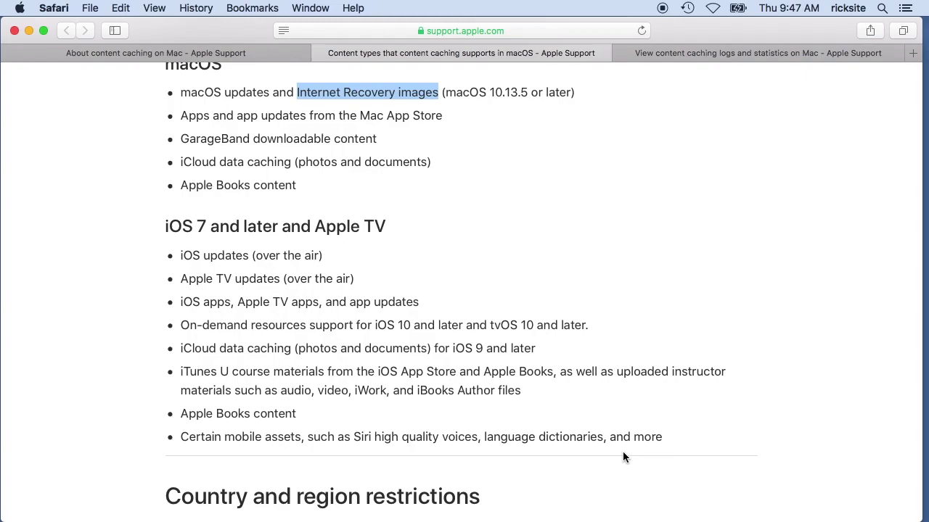
{"action": "scroll", "coordinate": [593, 415], "scroll_direction": "down", "scroll_amount": 5}
{"action": "scroll", "coordinate": [592, 415], "scroll_direction": "up", "scroll_amount": 2}
{"action": "scroll", "coordinate": [593, 415], "scroll_direction": "up", "scroll_amount": 6}
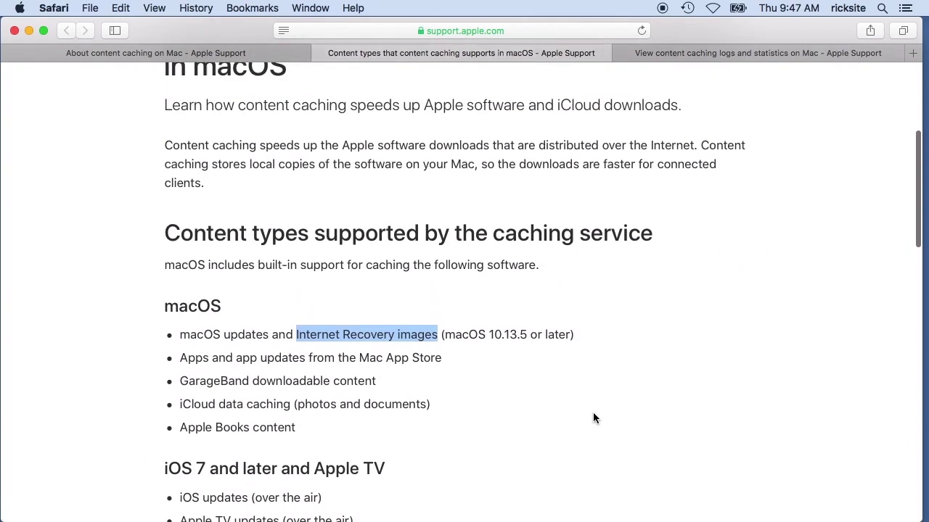
{"action": "scroll", "coordinate": [593, 415], "scroll_direction": "up", "scroll_amount": 2}
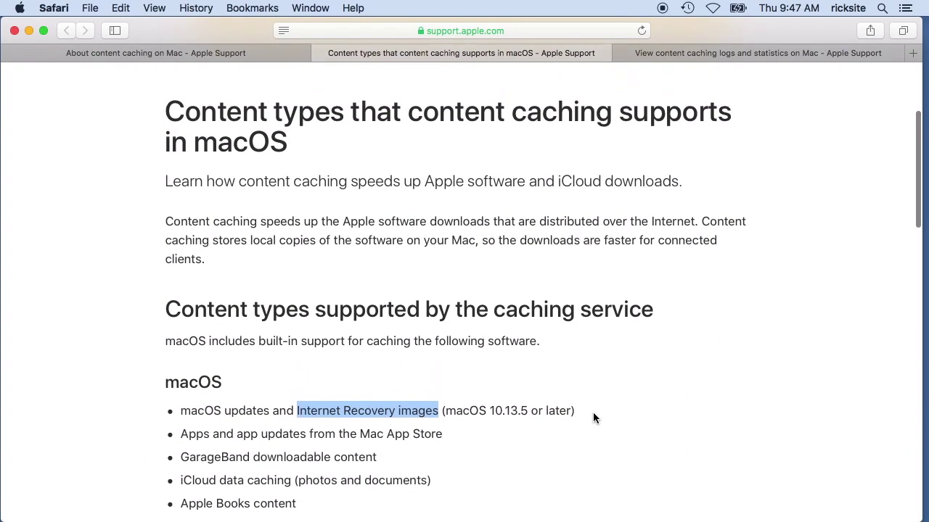
Skim the content caching logs and statistics article, then switch to System Preferences.
{"action": "left_click", "coordinate": [722, 54]}
{"action": "scroll", "coordinate": [573, 311], "scroll_direction": "down", "scroll_amount": 1}
{"action": "scroll", "coordinate": [573, 311], "scroll_direction": "down", "scroll_amount": 3}
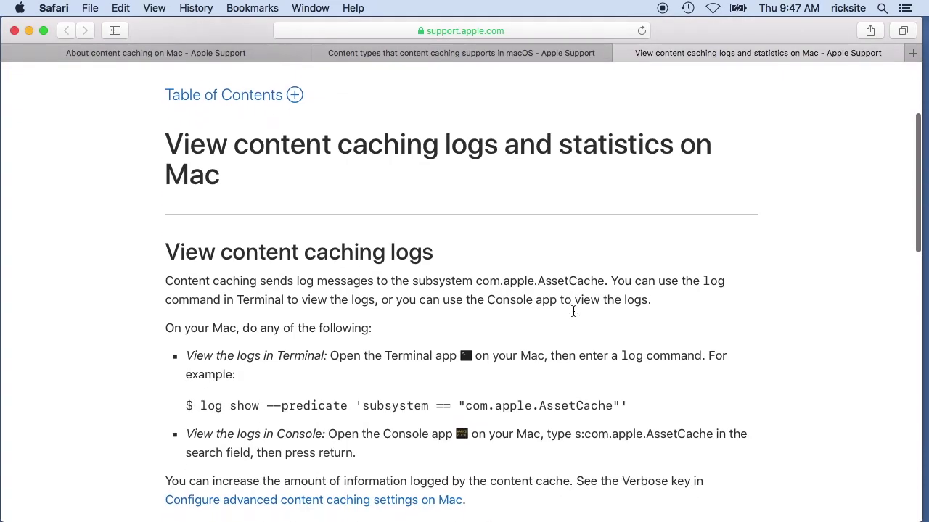
{"action": "scroll", "coordinate": [573, 310], "scroll_direction": "down", "scroll_amount": 4}
{"action": "scroll", "coordinate": [573, 312], "scroll_direction": "down", "scroll_amount": 7}
{"action": "scroll", "coordinate": [573, 316], "scroll_direction": "up", "scroll_amount": 4}
{"action": "scroll", "coordinate": [572, 315], "scroll_direction": "up", "scroll_amount": 4}
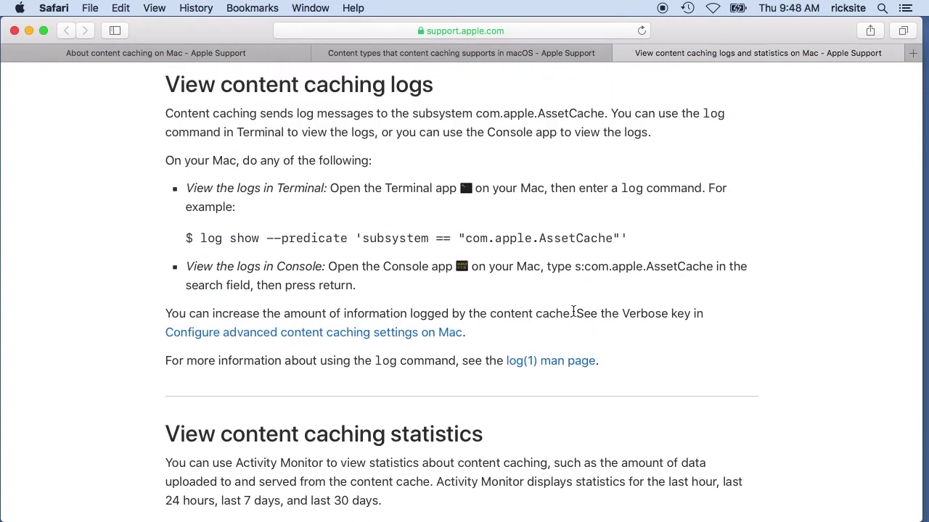
{"action": "key", "text": "super+Tab"}
{"action": "key", "text": "super+Tab"}
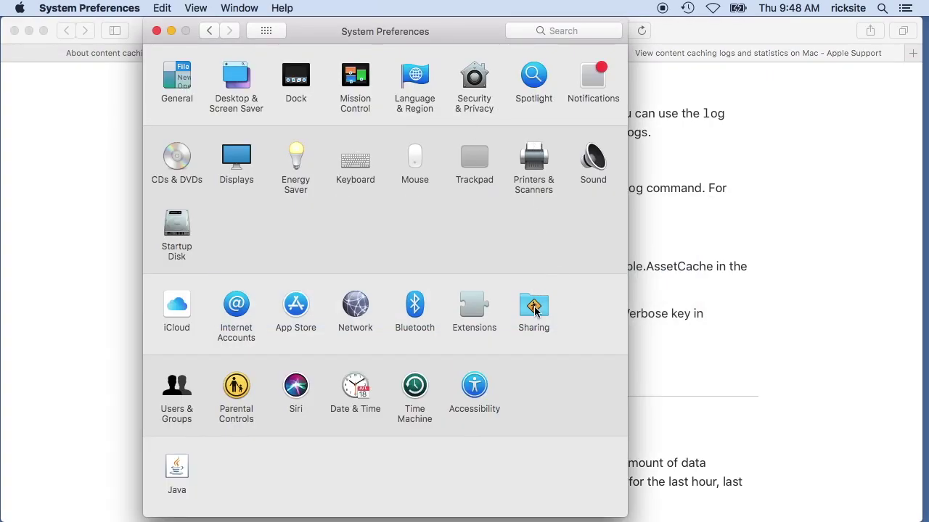
In Sharing, try Only Shared Content and Only iCloud Content caching, cancelling both to keep All Content.
{"action": "left_click", "coordinate": [534, 311]}
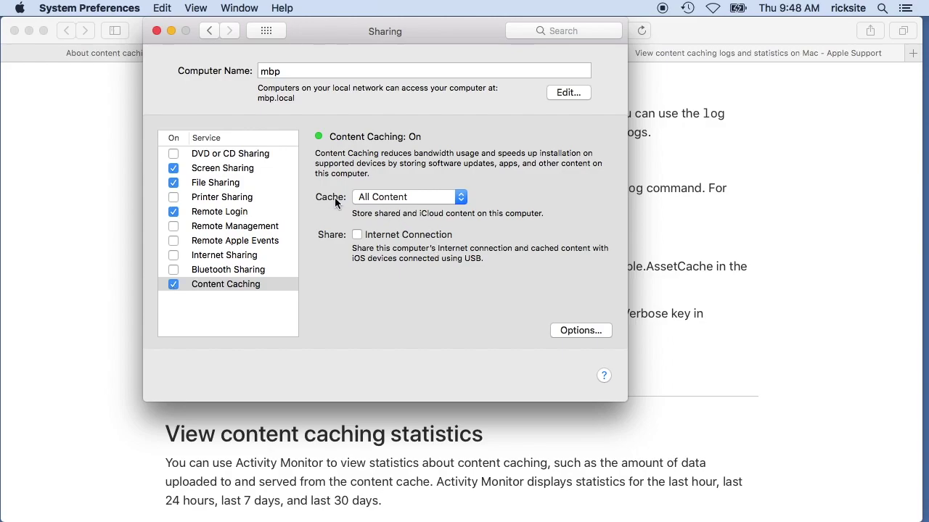
{"action": "left_click", "coordinate": [374, 198]}
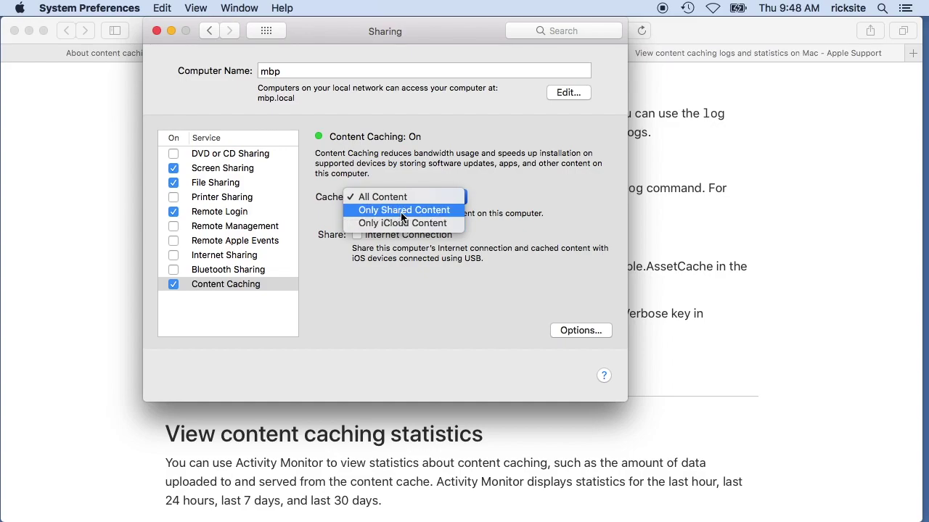
{"action": "left_click", "coordinate": [401, 213]}
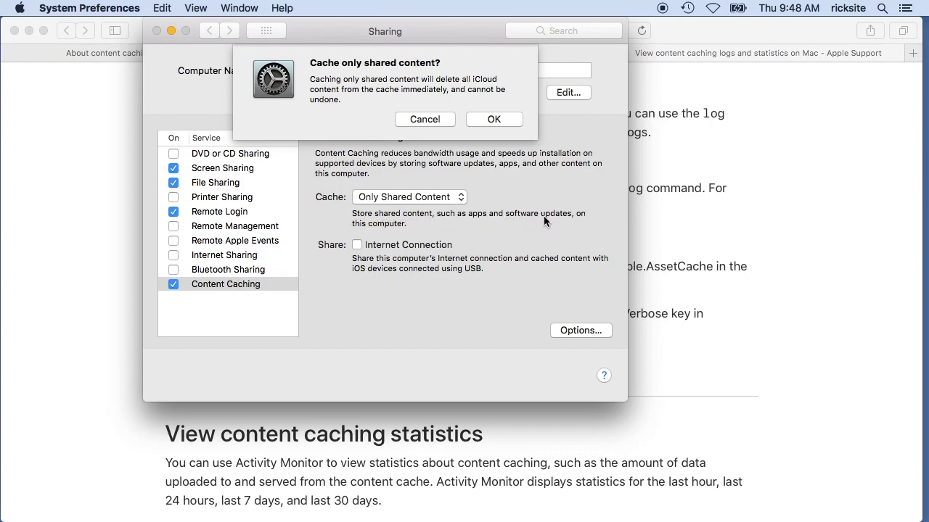
{"action": "left_click", "coordinate": [428, 121]}
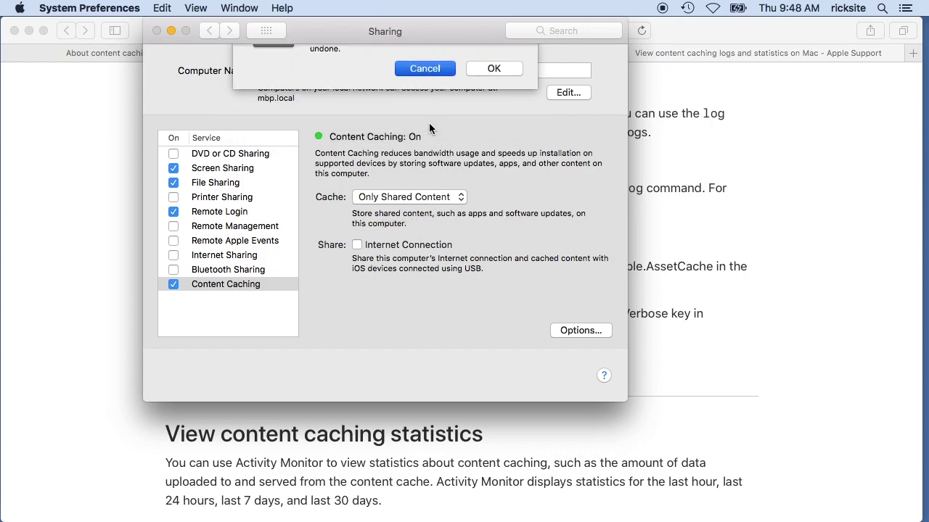
{"action": "left_click", "coordinate": [411, 196]}
{"action": "left_click", "coordinate": [408, 224]}
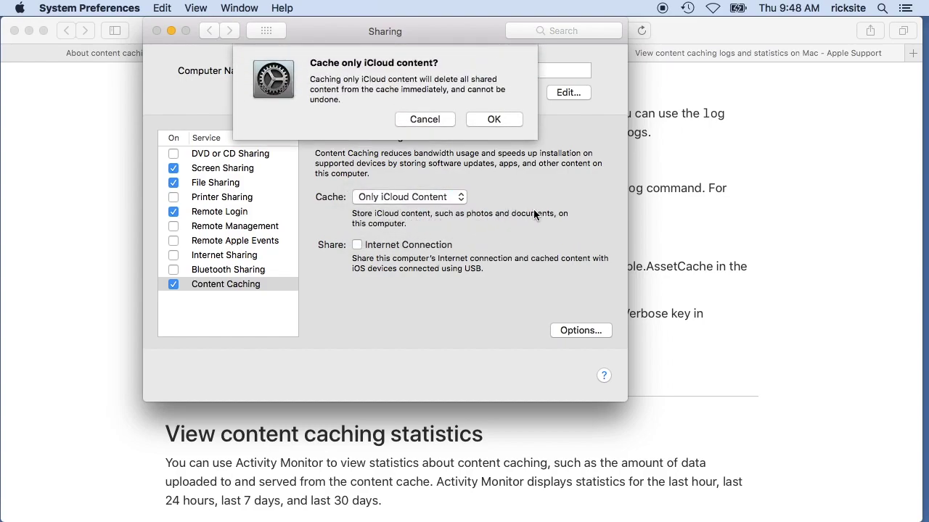
{"action": "left_click", "coordinate": [425, 120]}
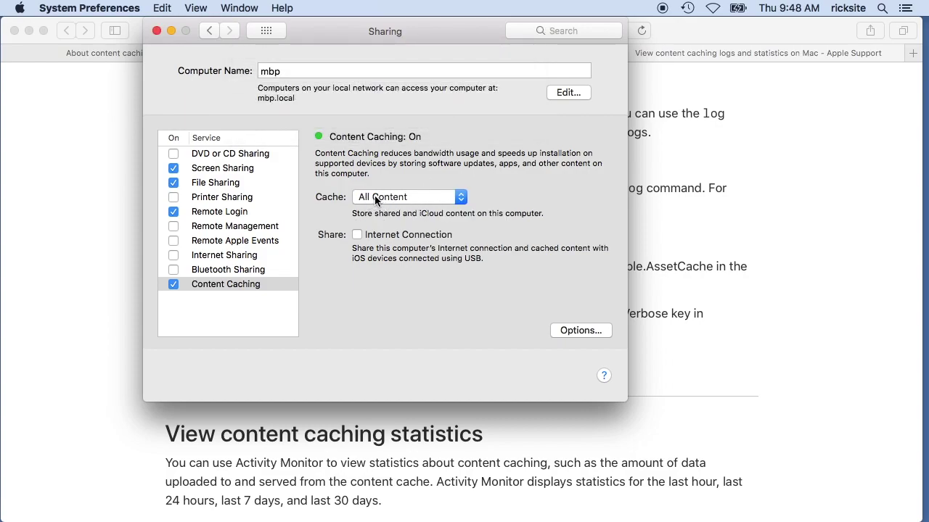
Review the cache size options (43.87 GB used) without changing the limit, then close Sharing.
{"action": "left_click", "coordinate": [565, 331]}
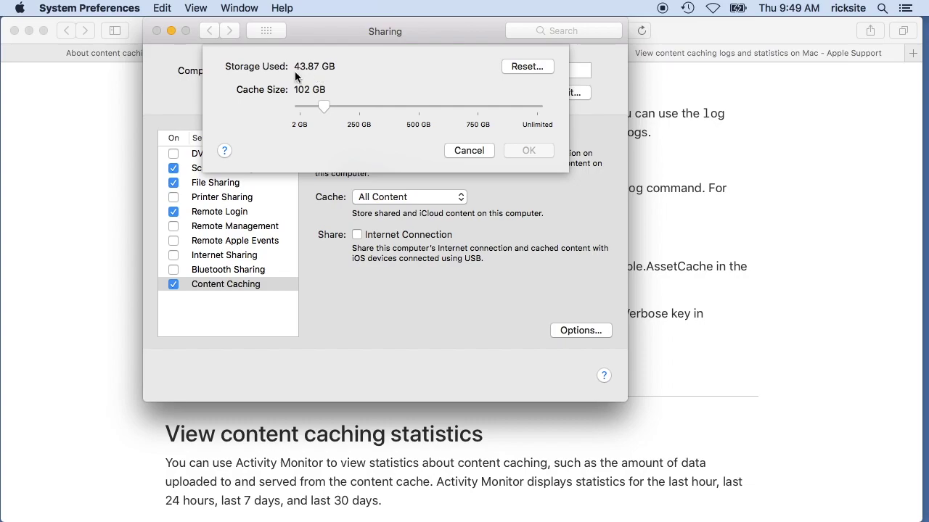
{"action": "left_click_drag", "start_coordinate": [323, 106], "coordinate": [325, 111]}
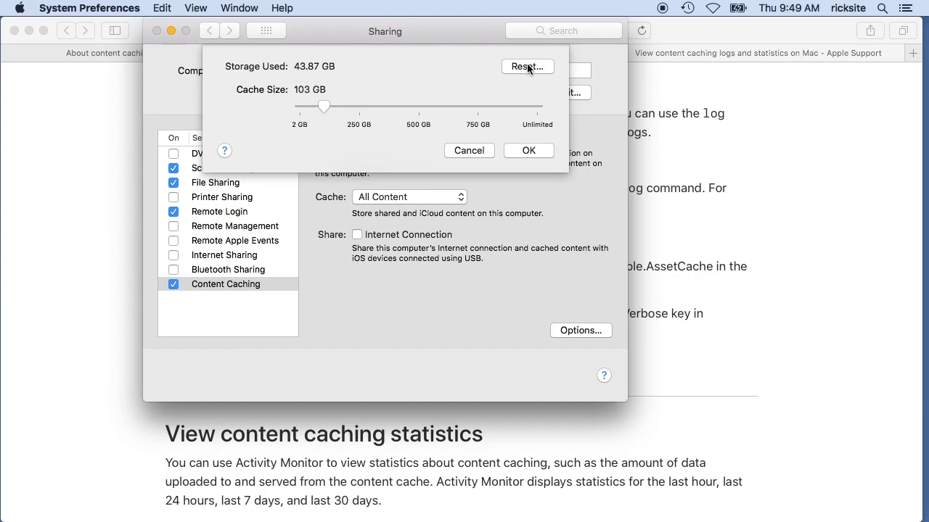
{"action": "left_click", "coordinate": [483, 151]}
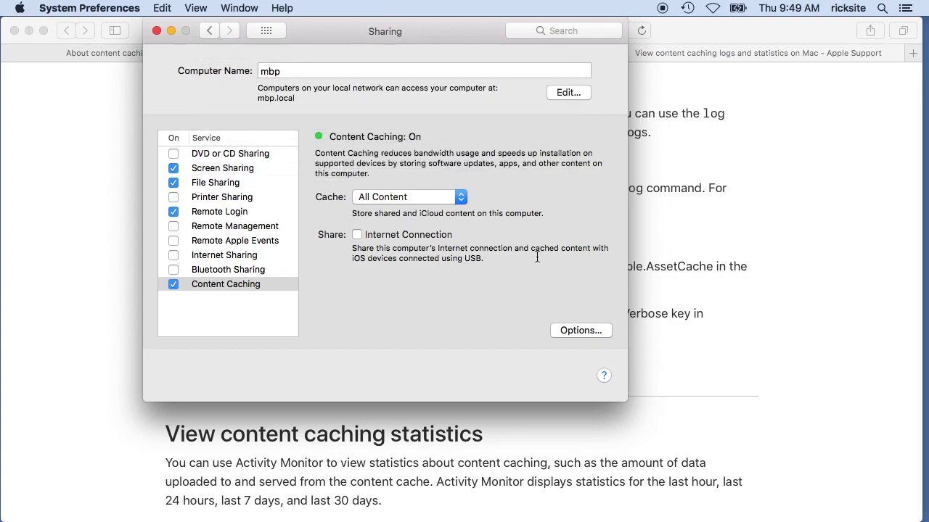
{"action": "left_click", "coordinate": [156, 30]}
Switch to Activity Monitor and show its Cache tab, reporting 15.98 GB served in 30 days.
{"action": "key", "text": "super+Tab"}
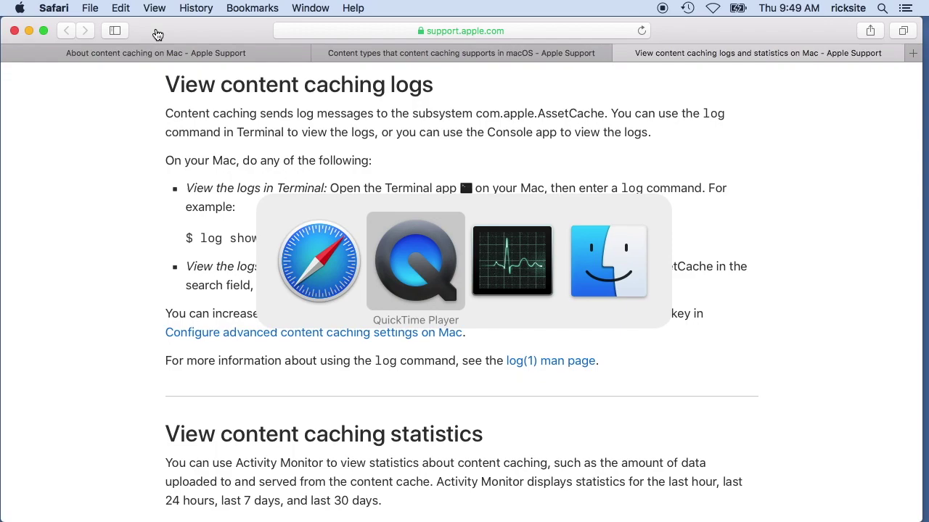
{"action": "key", "text": "super+Tab"}
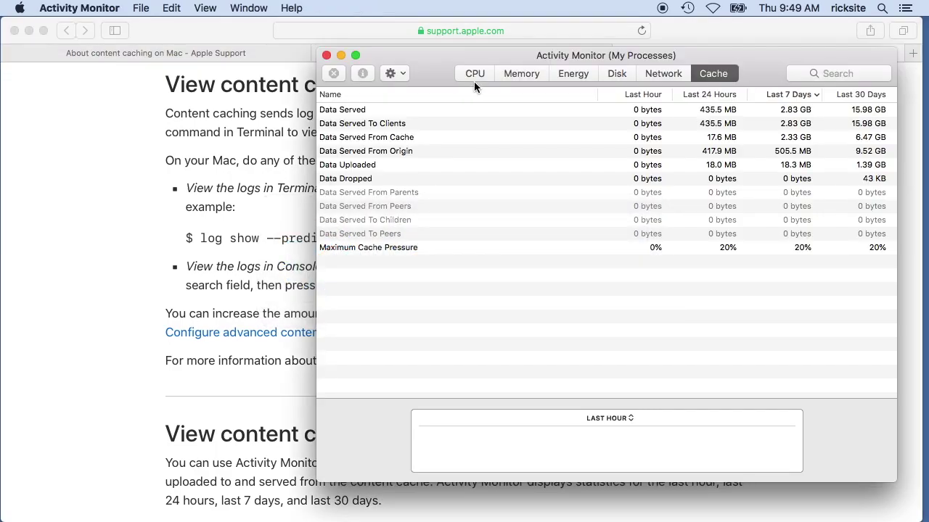
{"action": "left_click", "coordinate": [475, 73]}
{"action": "left_click", "coordinate": [519, 74]}
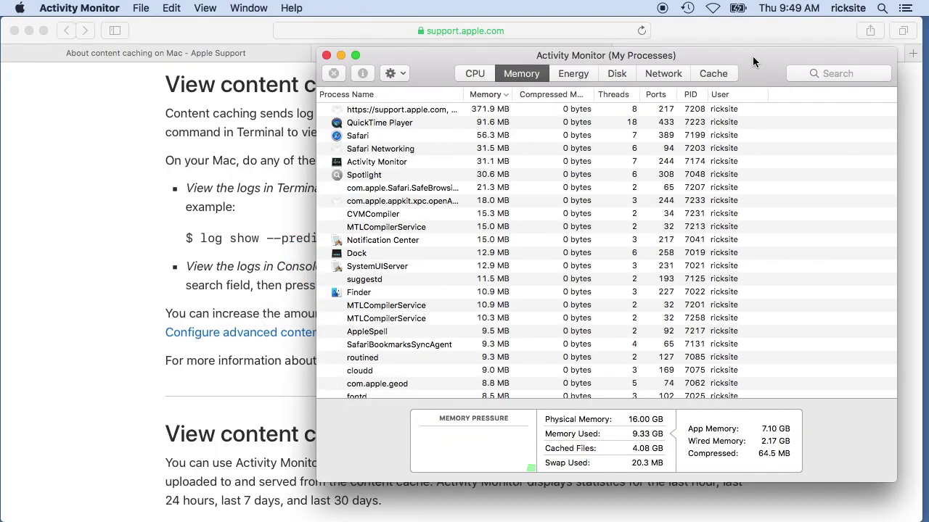
{"action": "left_click", "coordinate": [719, 75]}
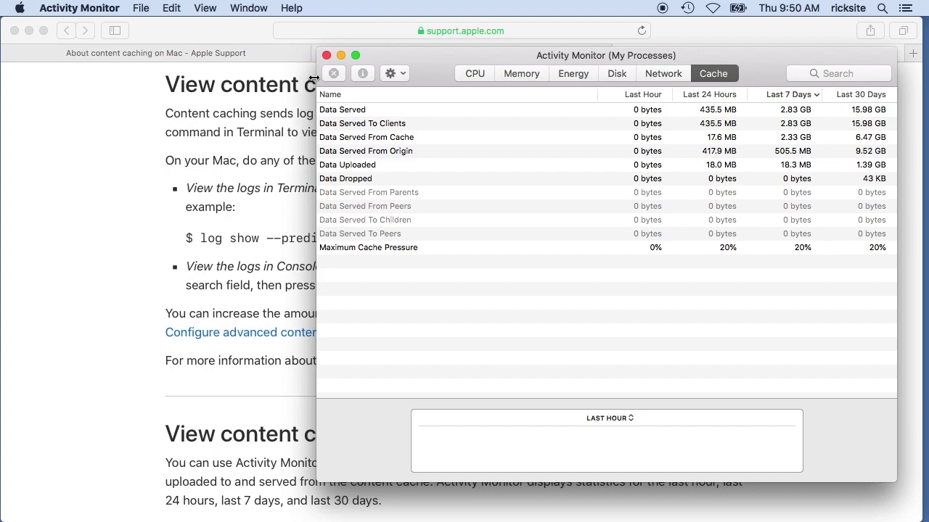
Read the About content caching article through performance best practices, then return to its top.
{"action": "left_click", "coordinate": [190, 50]}
{"action": "scroll", "coordinate": [413, 296], "scroll_direction": "down", "scroll_amount": 10}
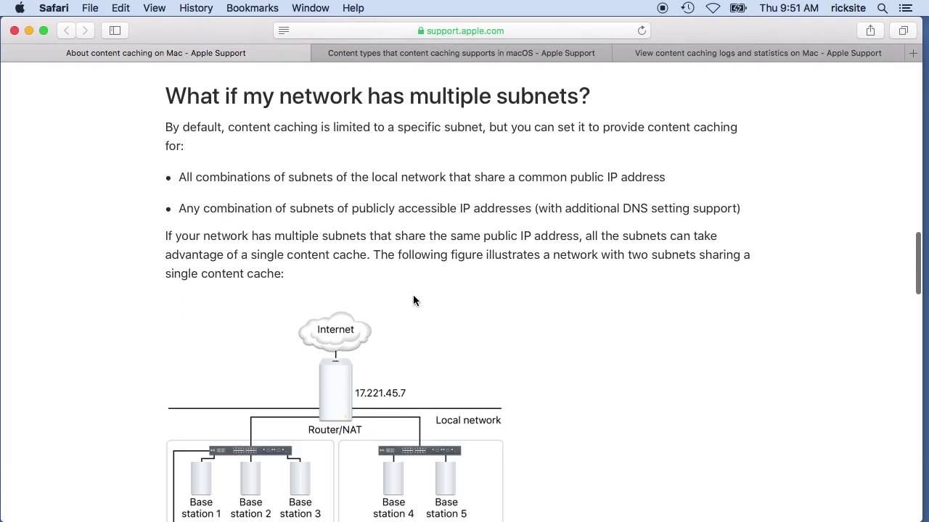
{"action": "scroll", "coordinate": [286, 270], "scroll_direction": "down", "scroll_amount": 5}
{"action": "scroll", "coordinate": [439, 169], "scroll_direction": "down", "scroll_amount": 8}
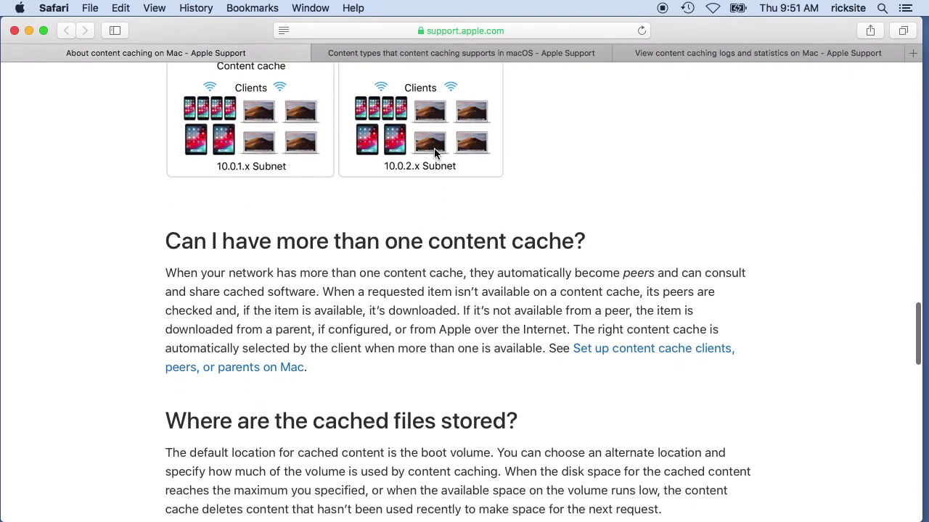
{"action": "scroll", "coordinate": [409, 354], "scroll_direction": "down", "scroll_amount": 2}
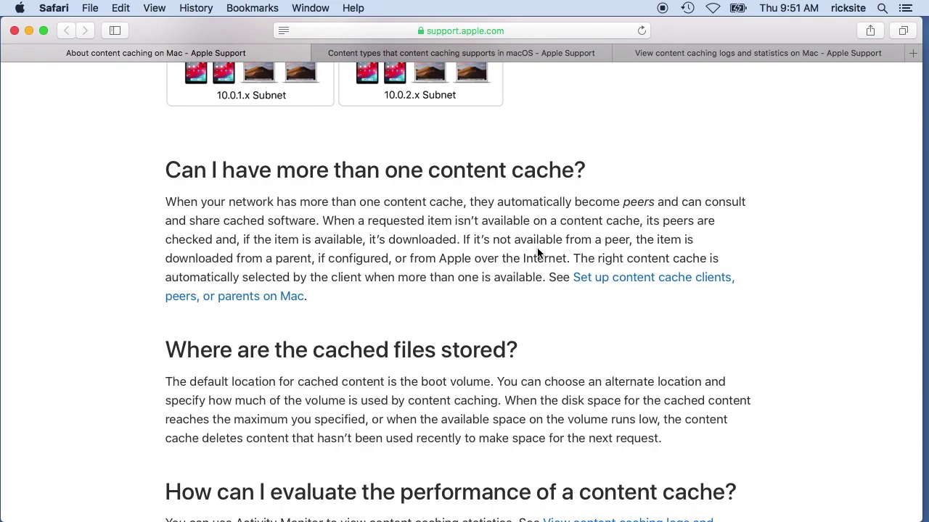
{"action": "scroll", "coordinate": [538, 252], "scroll_direction": "down", "scroll_amount": 8}
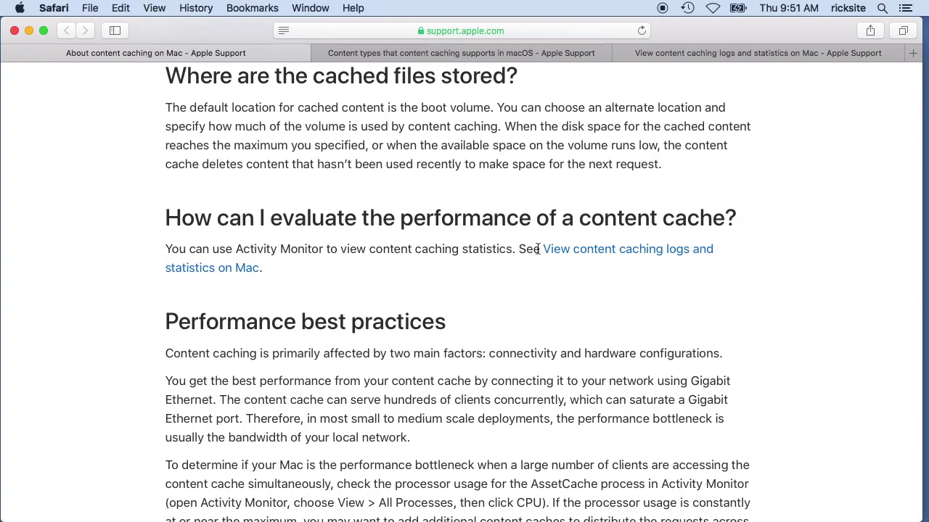
{"action": "scroll", "coordinate": [613, 185], "scroll_direction": "up", "scroll_amount": 15}
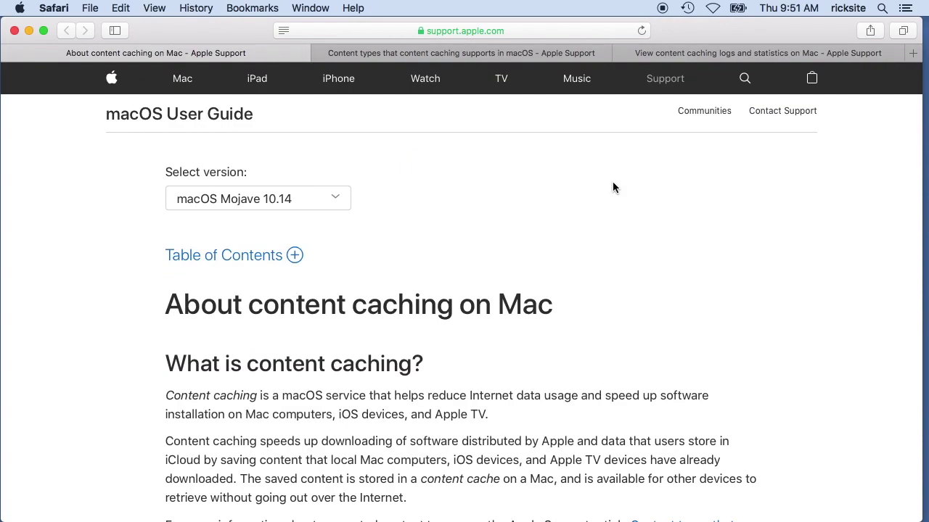